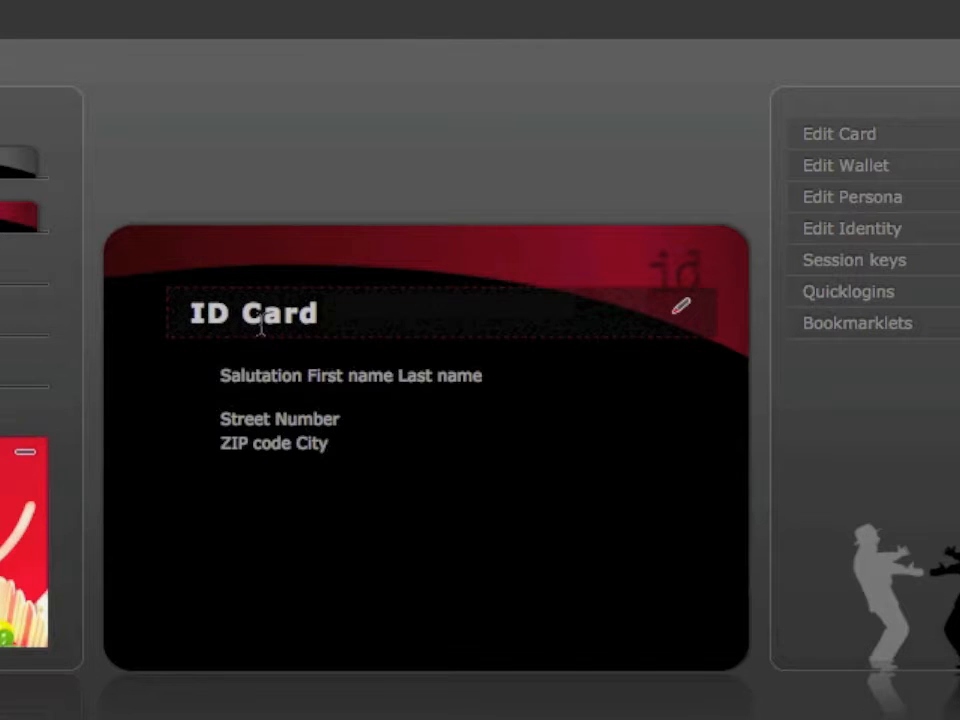
- Change the card title from 'ID Card' to 'My contact data' and save it
click(683, 318)
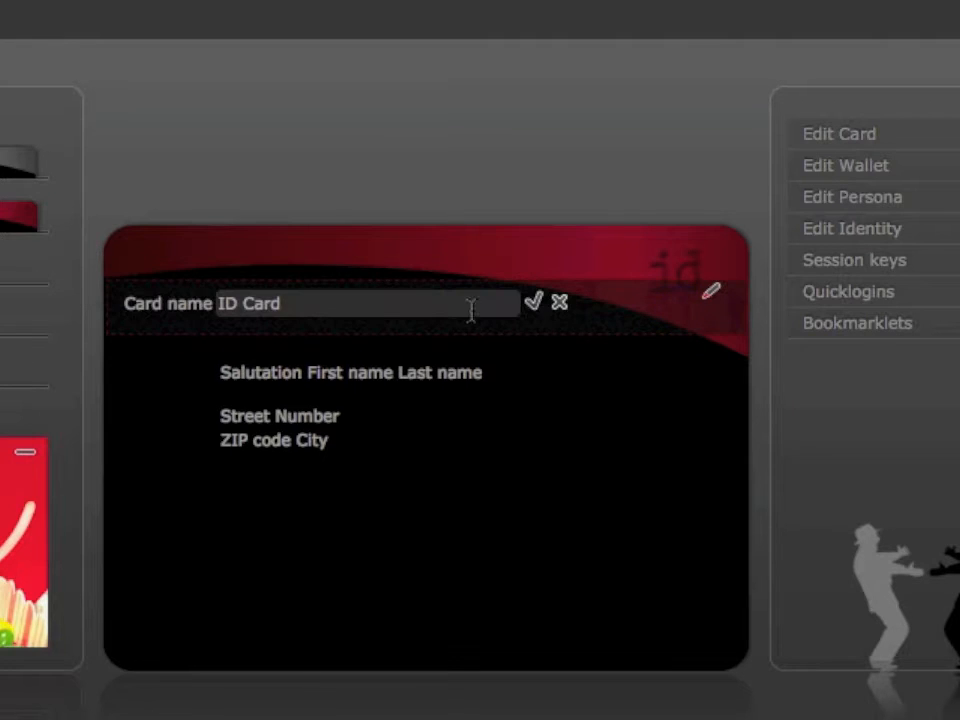
triple_click(344, 297)
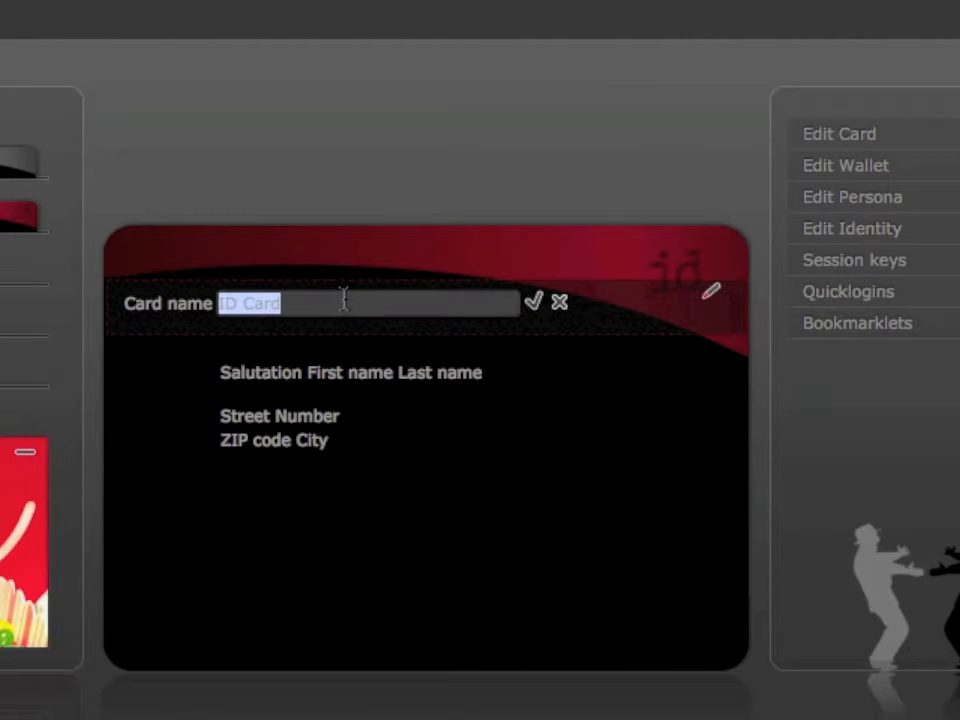
text(My contact data)
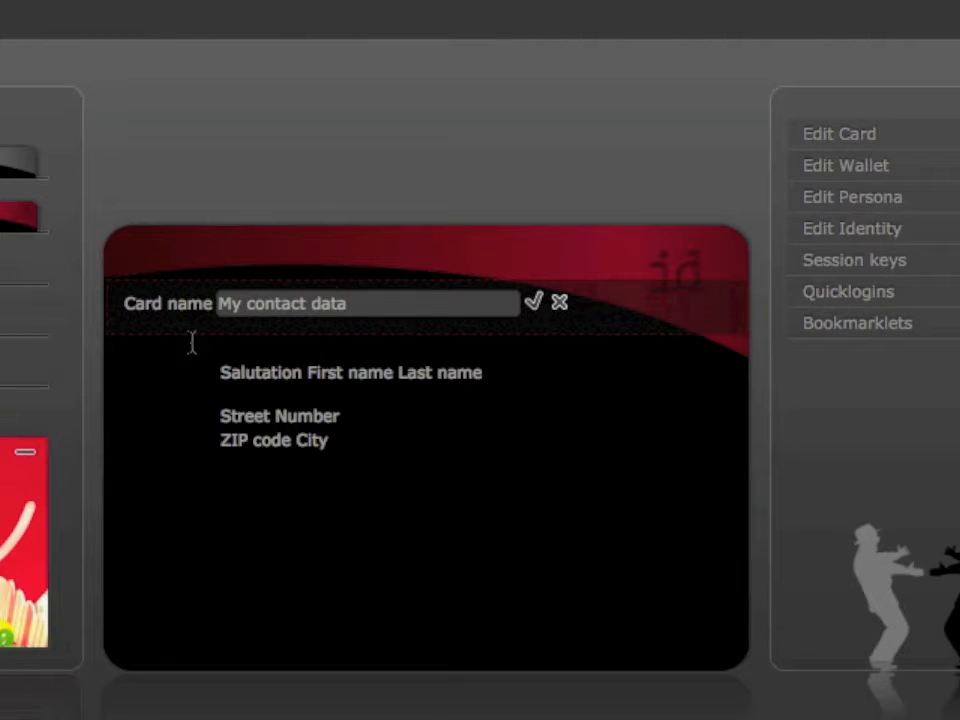
click(531, 304)
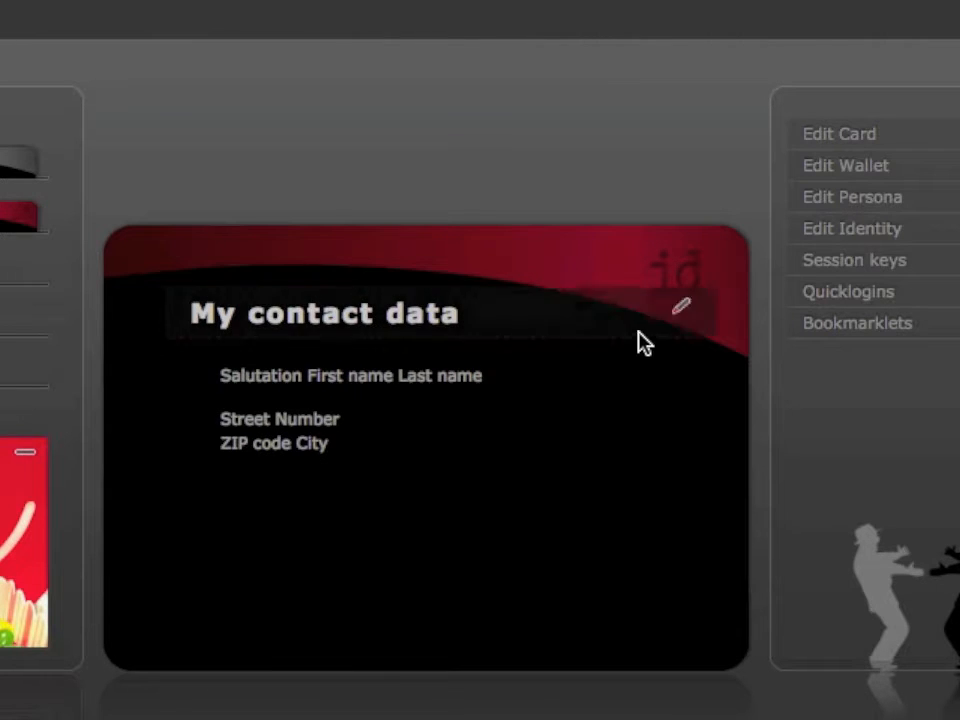
- Enter salutation Mr, the contact's first and last name, and description 'Private address'
mouse_move(632, 378)
mouse_move(622, 436)
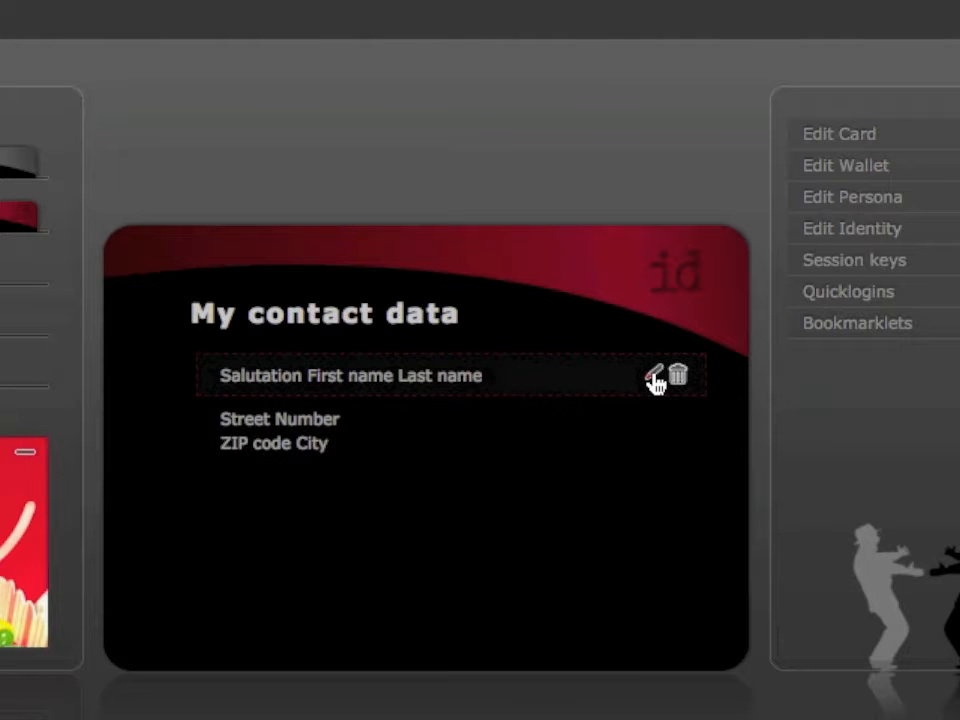
click(653, 378)
double_click(379, 383)
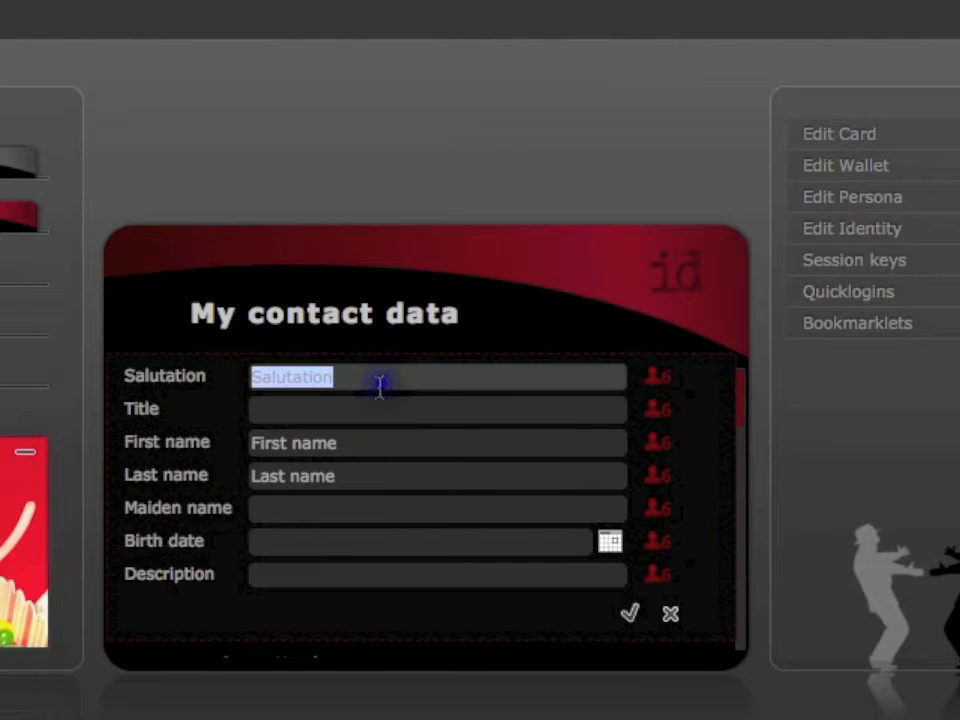
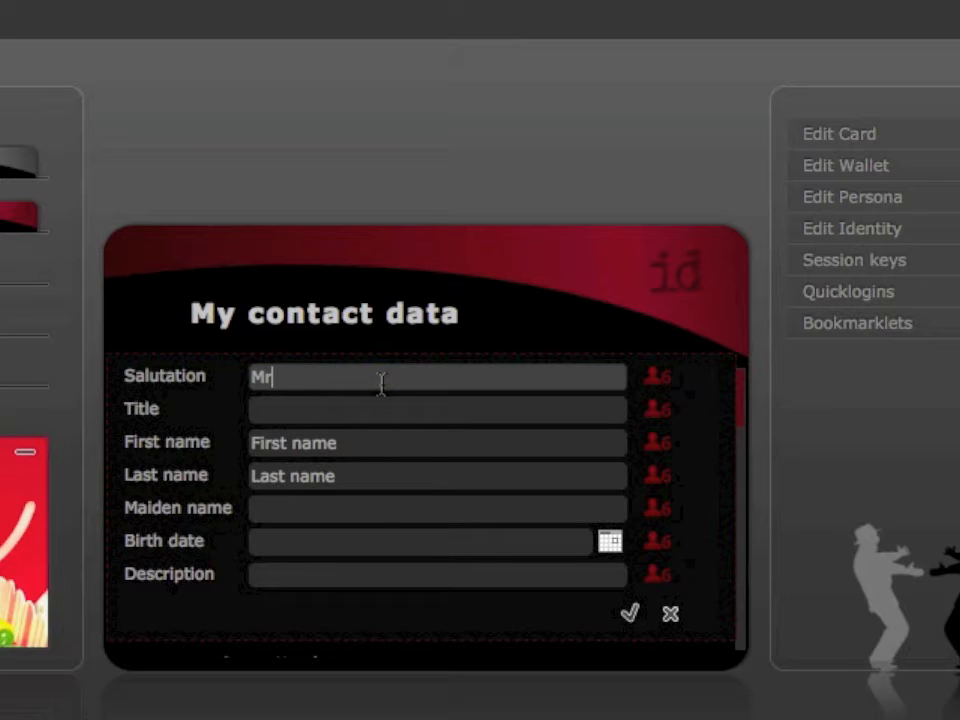
key(Tab)
key(Tab)
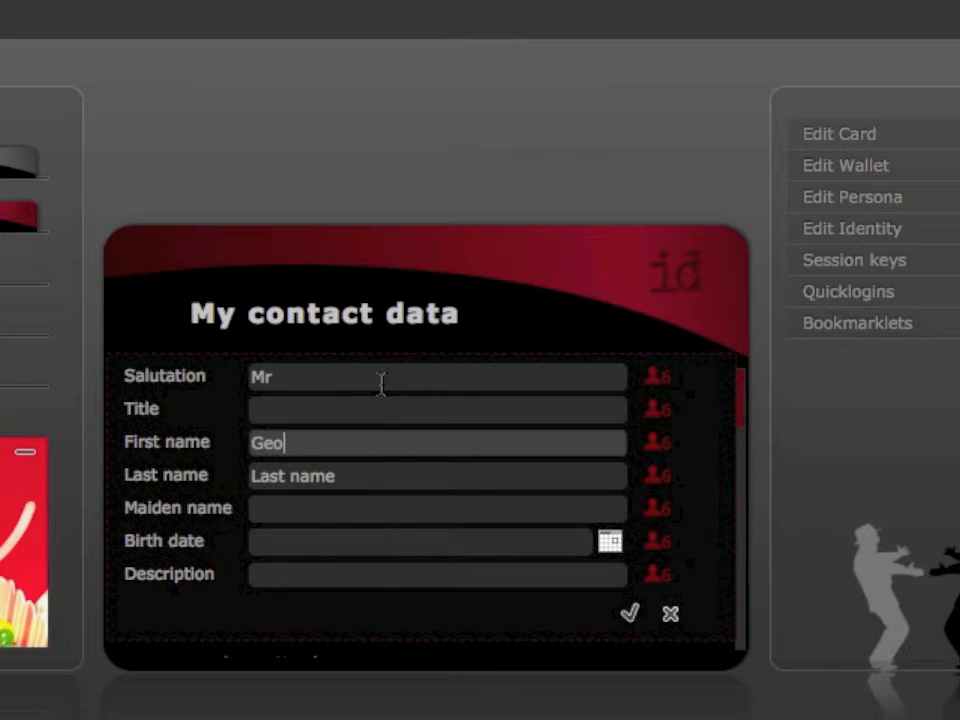
key(Tab)
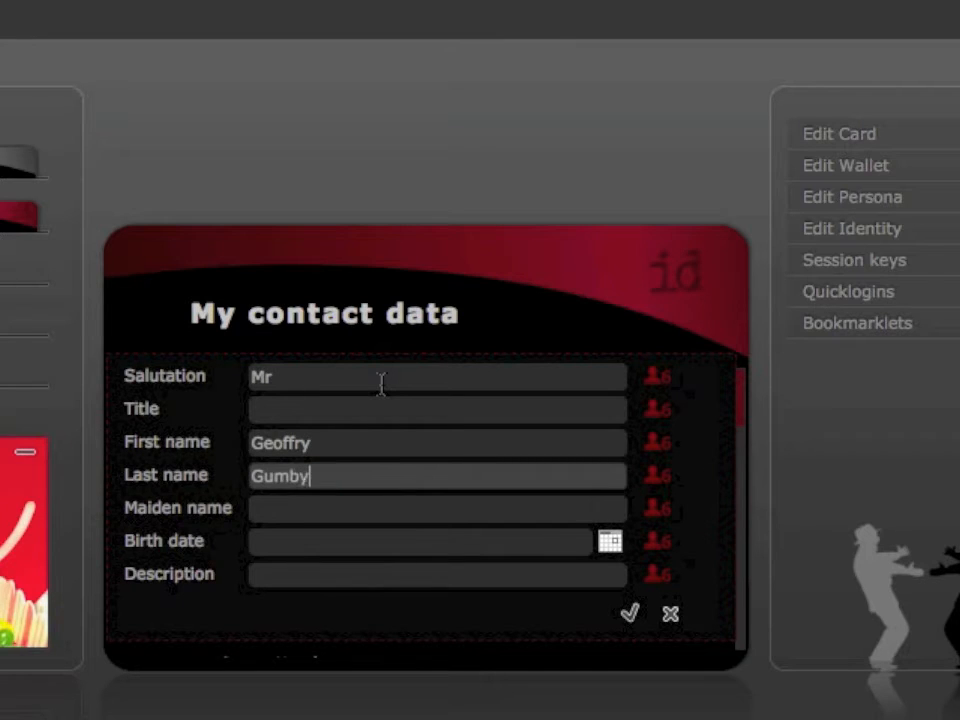
key(Tab)
key(Tab)
key(Tab)
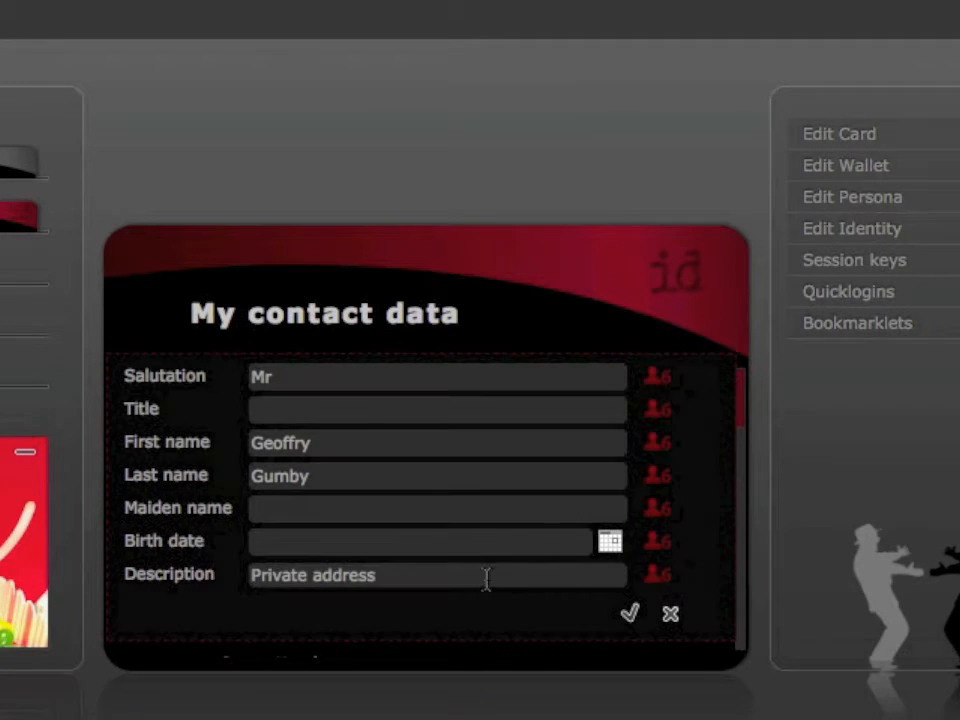
- Check the per-field clearance level choices, hide them, and save the name details
mouse_move(652, 580)
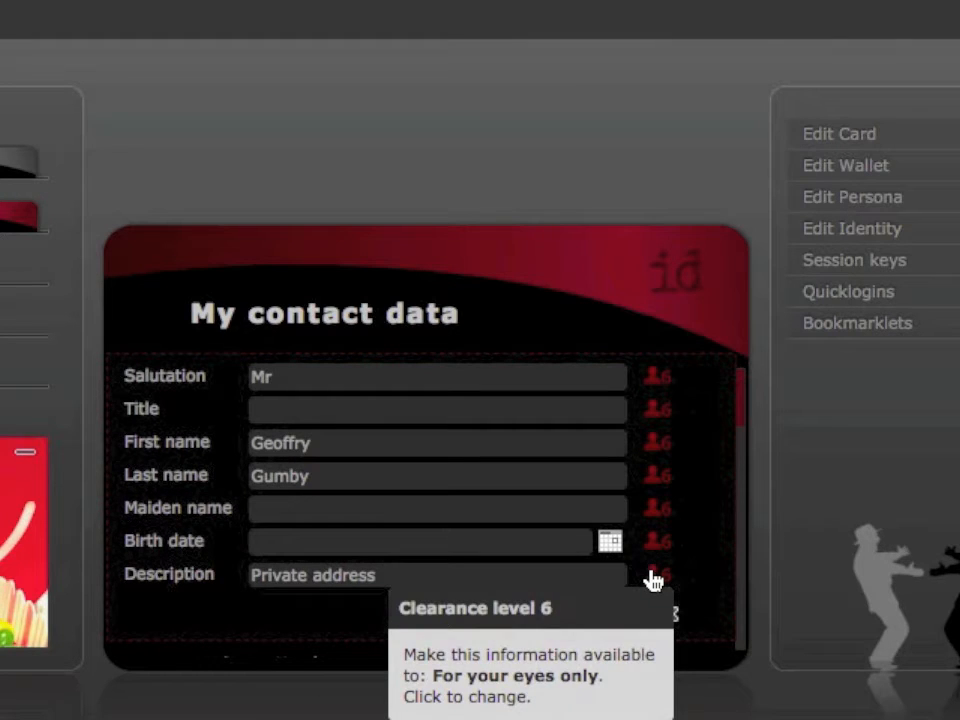
click(652, 580)
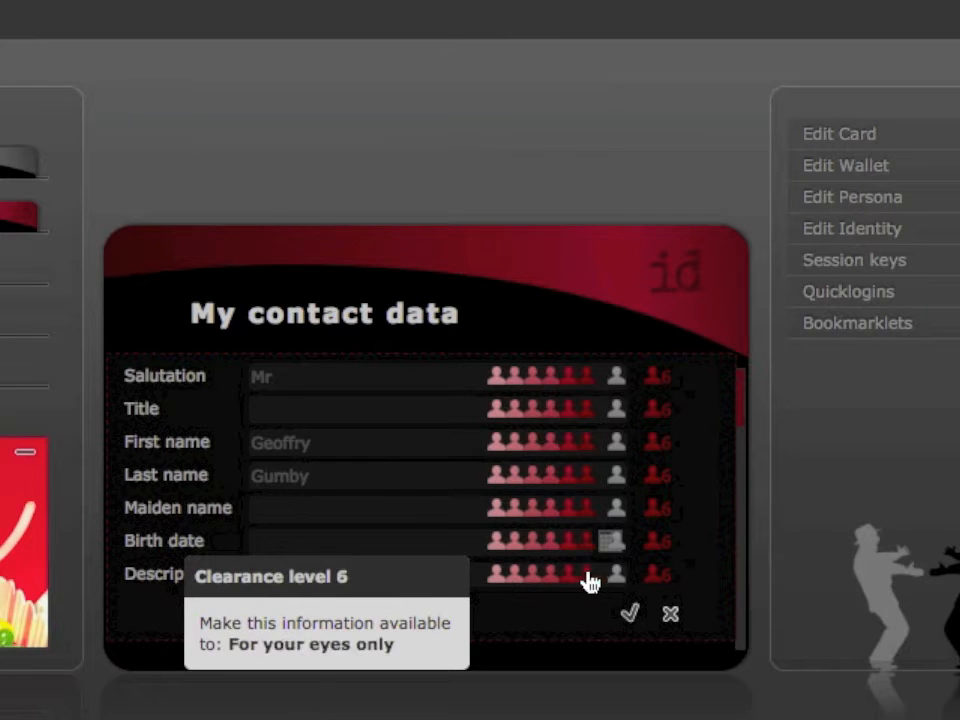
click(650, 578)
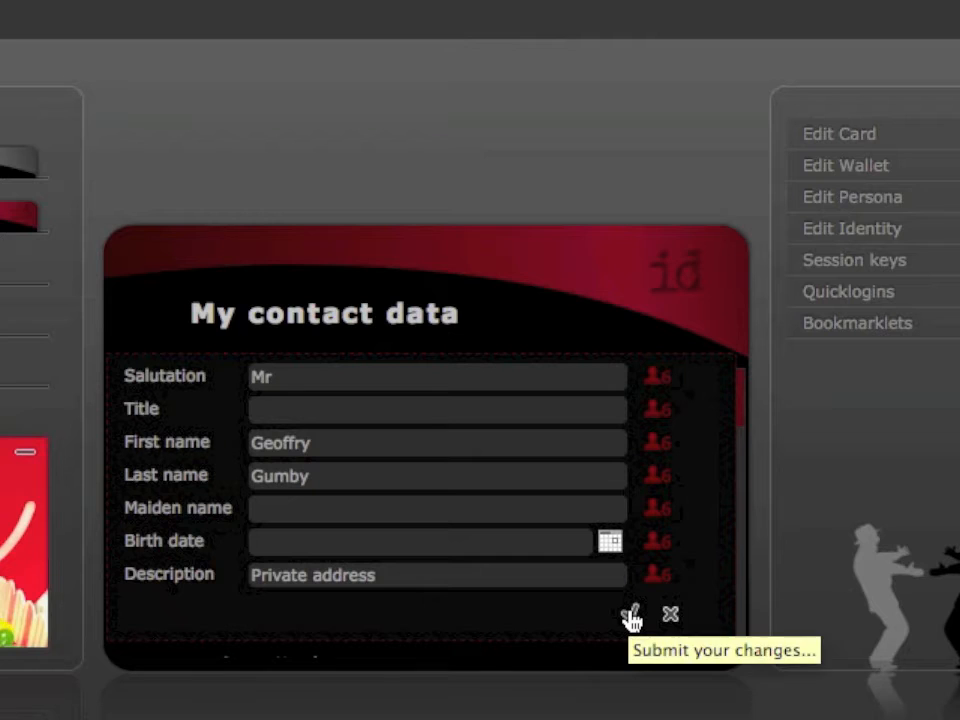
click(631, 616)
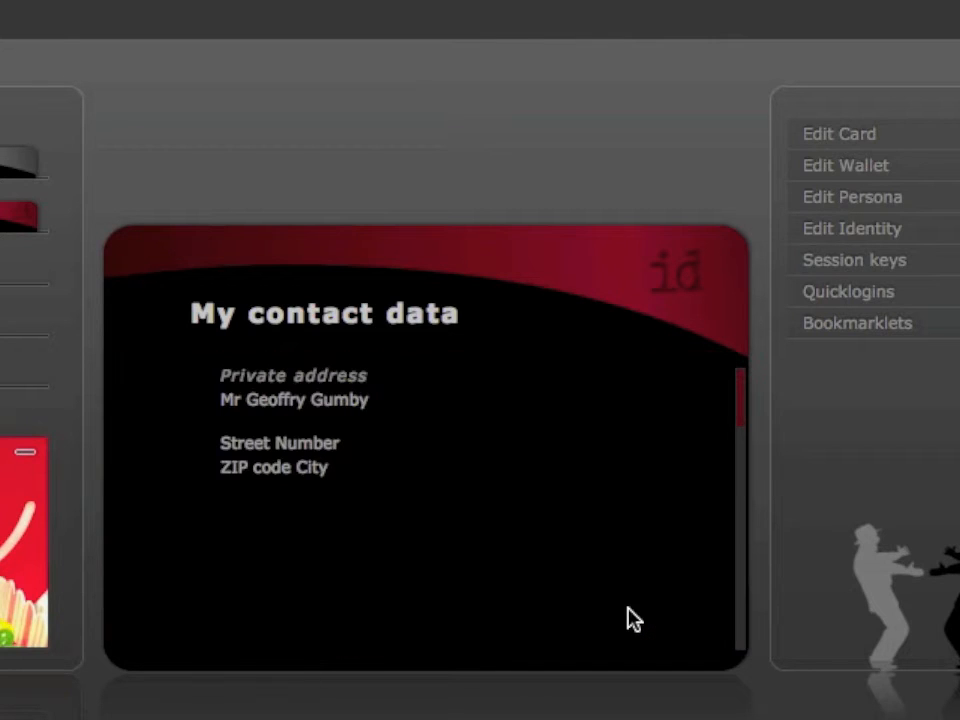
- Delete the placeholder Street Number / ZIP code City segment and confirm with OK
mouse_move(474, 486)
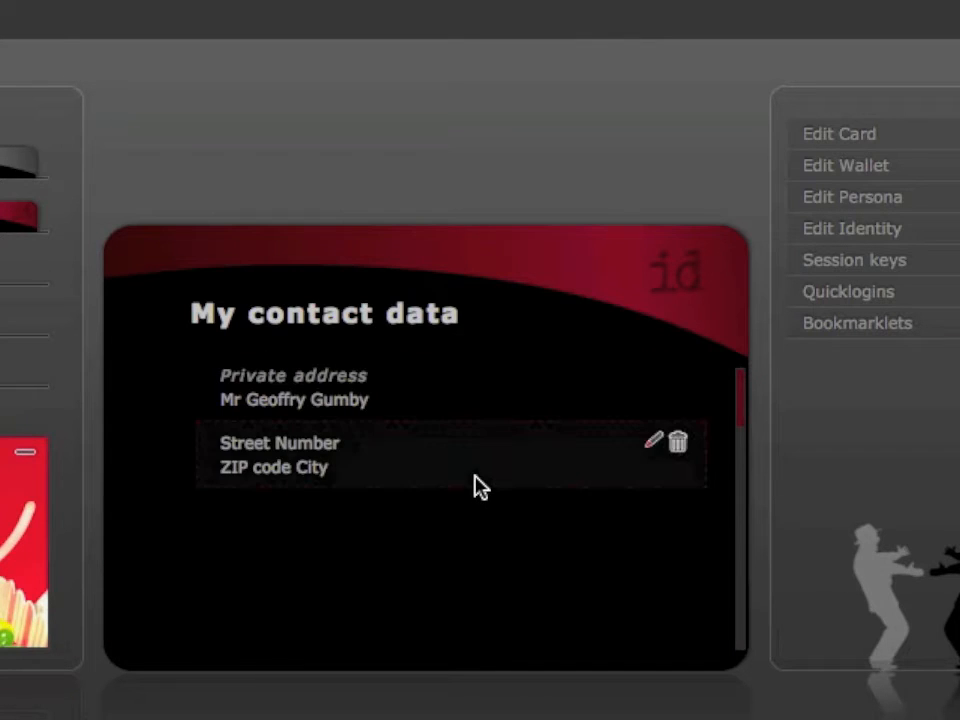
click(678, 443)
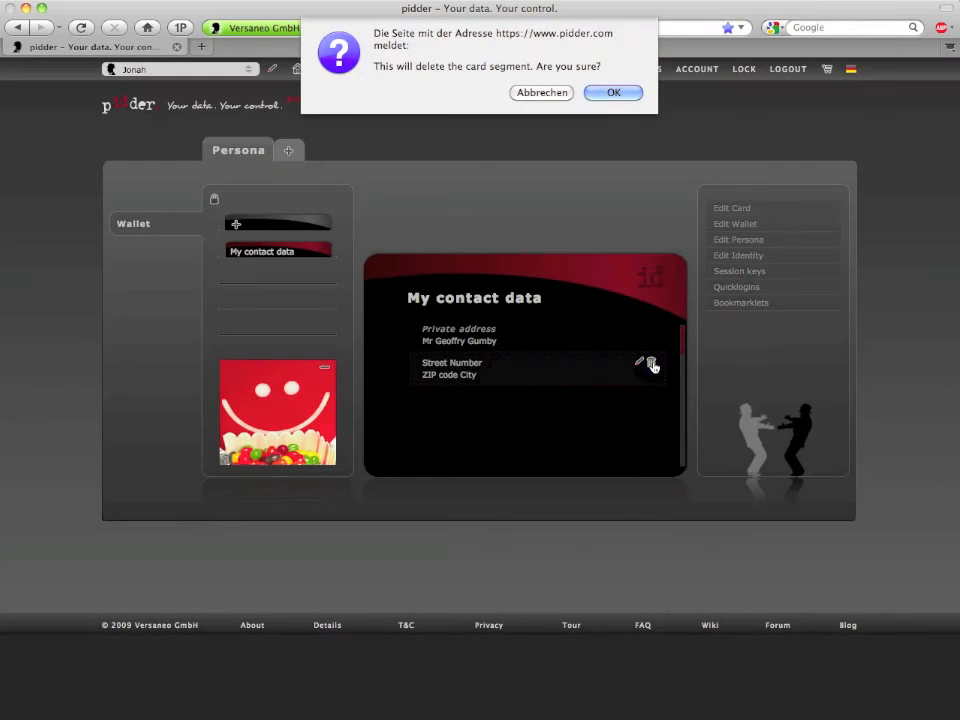
click(626, 94)
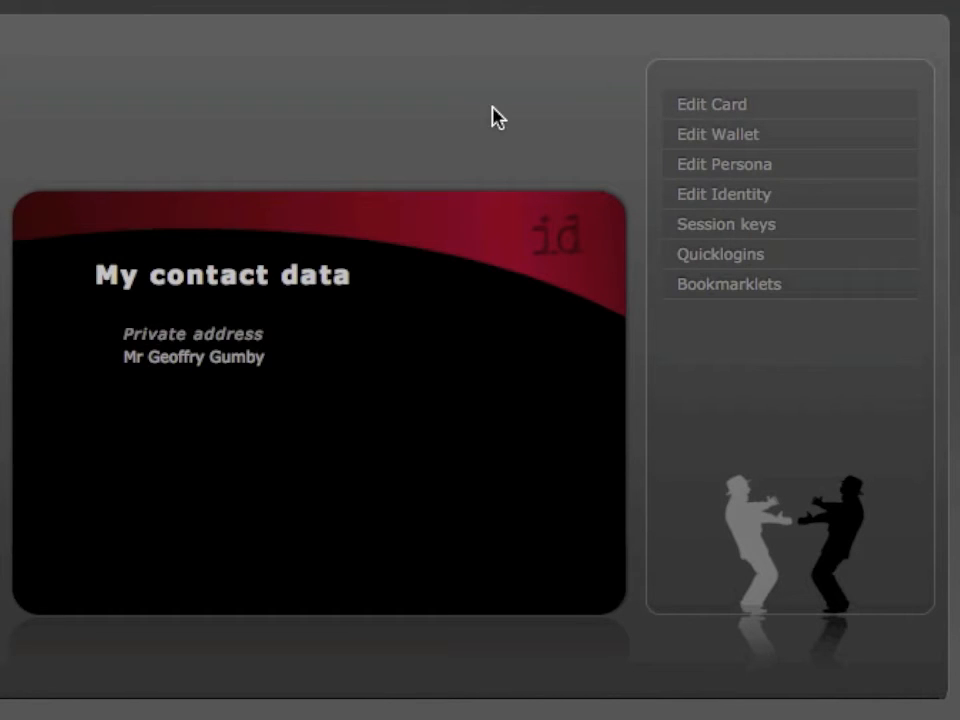
- Add an Email segment with the contact's e-mail address and save it
click(712, 106)
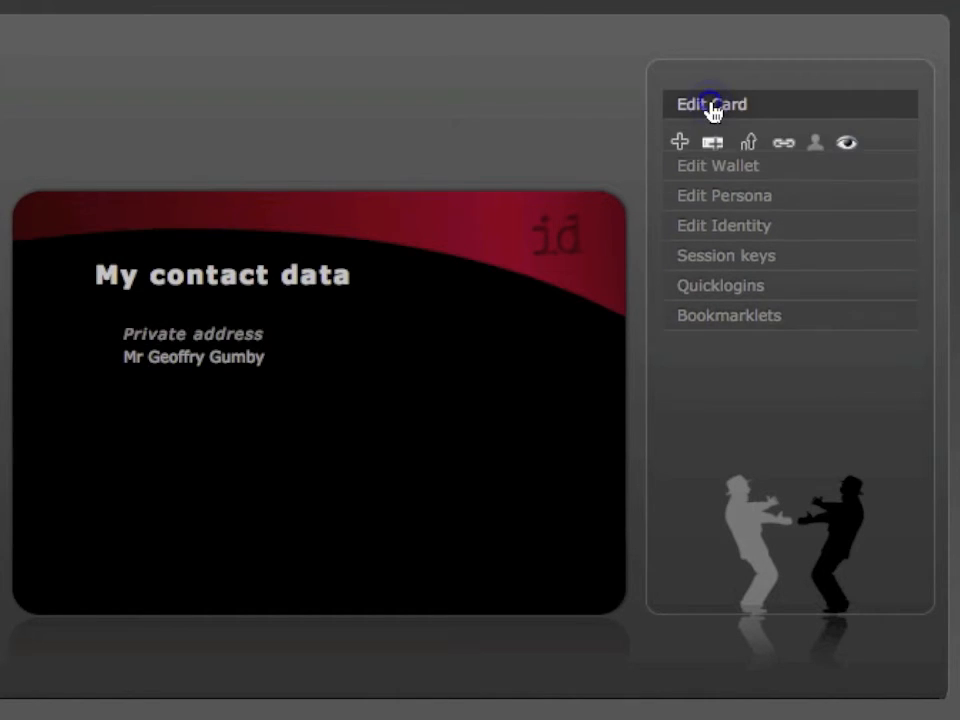
click(712, 147)
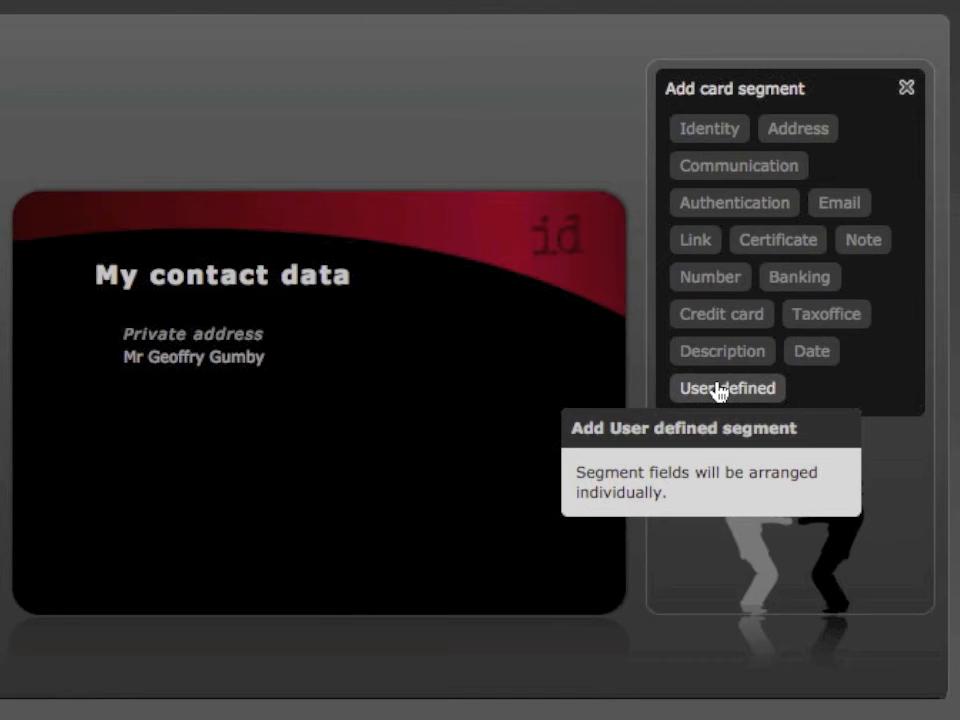
click(838, 204)
click(312, 404)
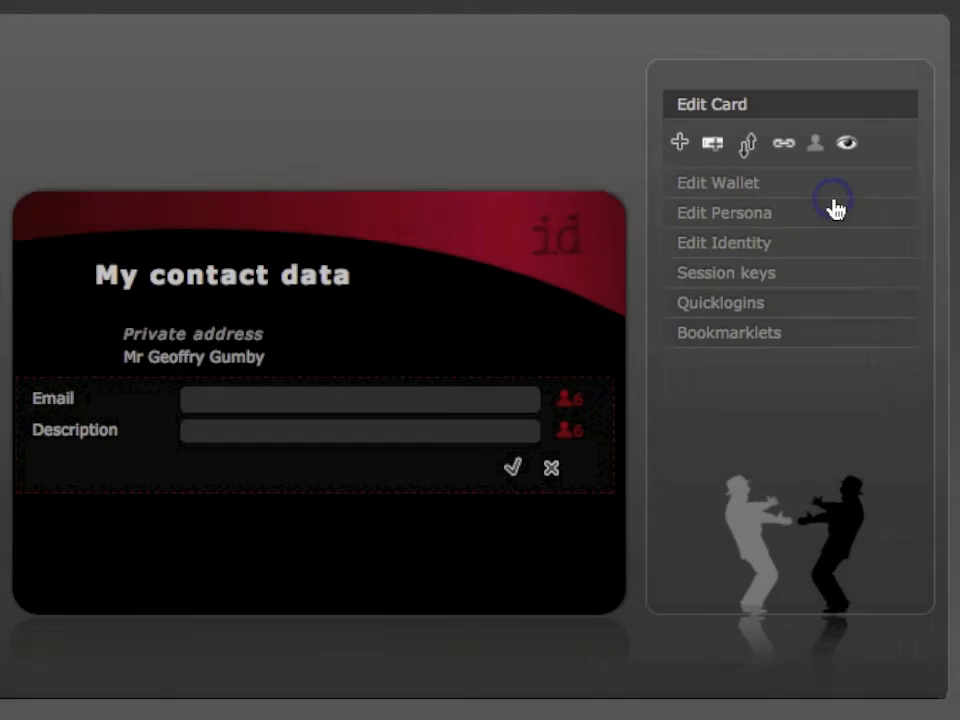
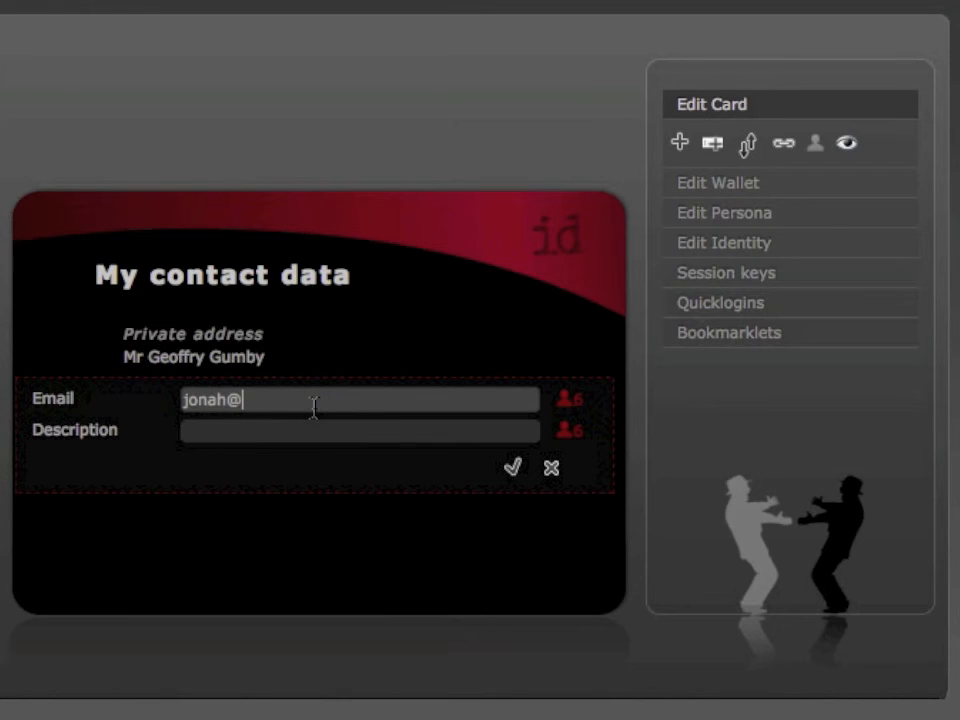
click(512, 467)
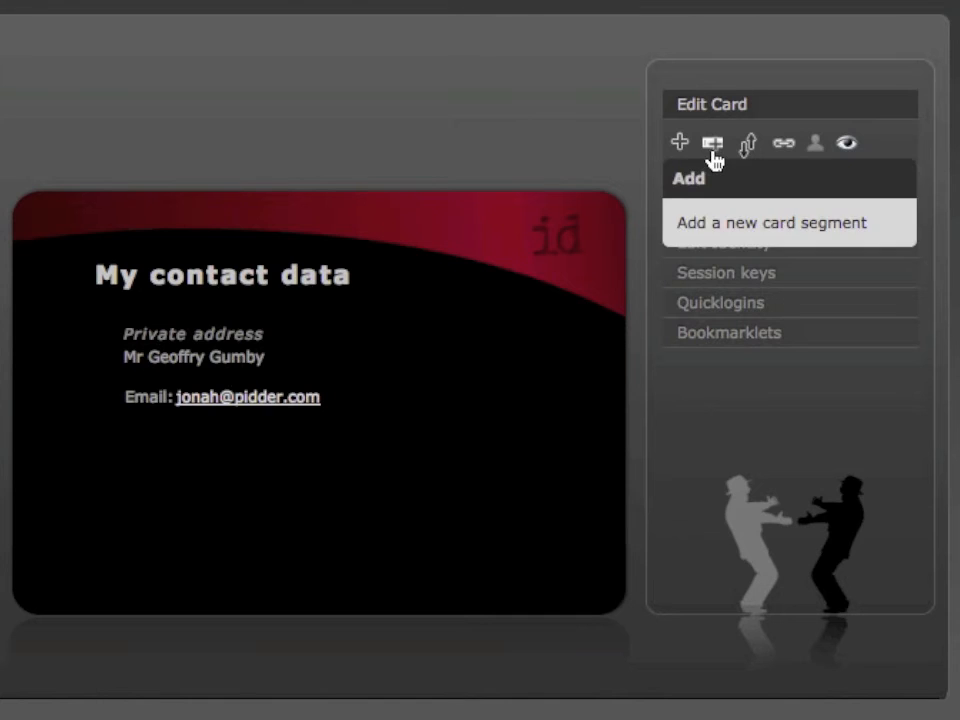
- Add a Communication segment with the contact's telephone number and save it
click(710, 148)
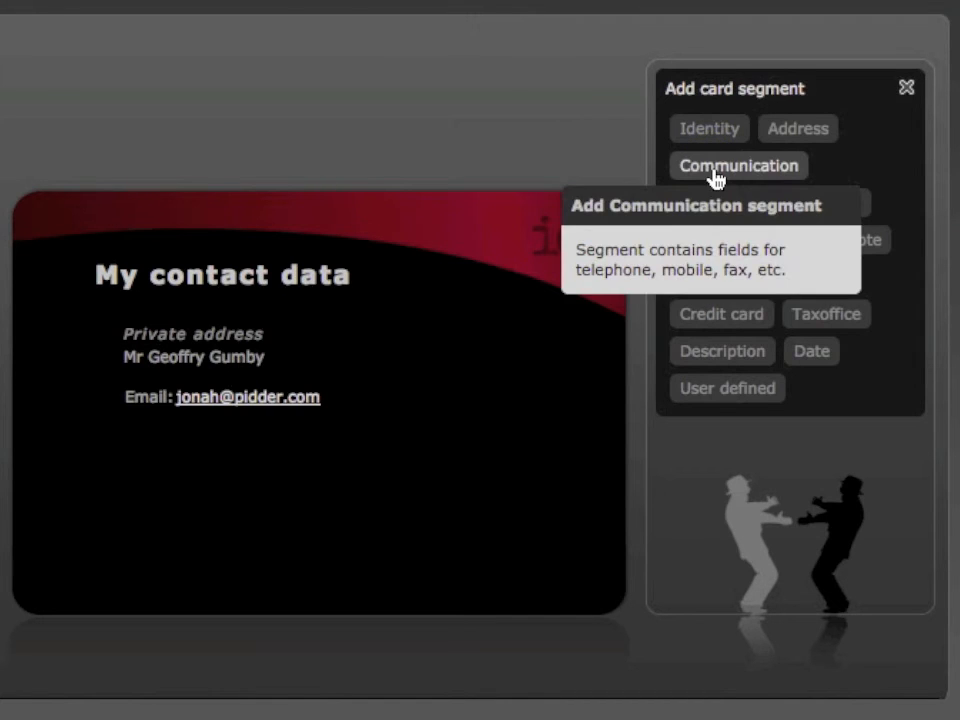
click(716, 168)
click(236, 413)
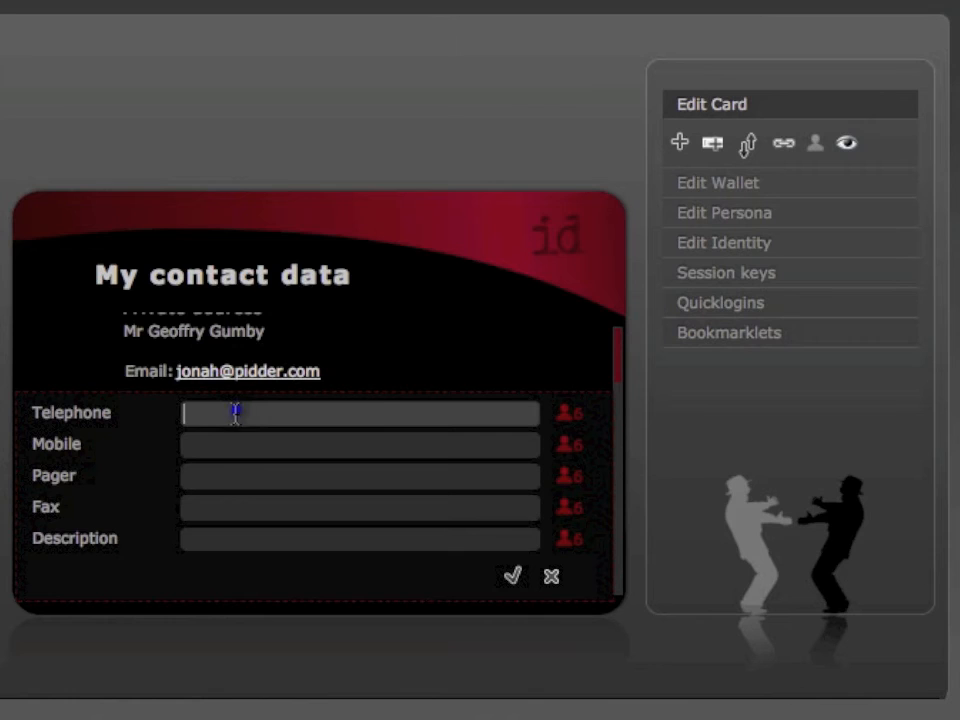
click(514, 575)
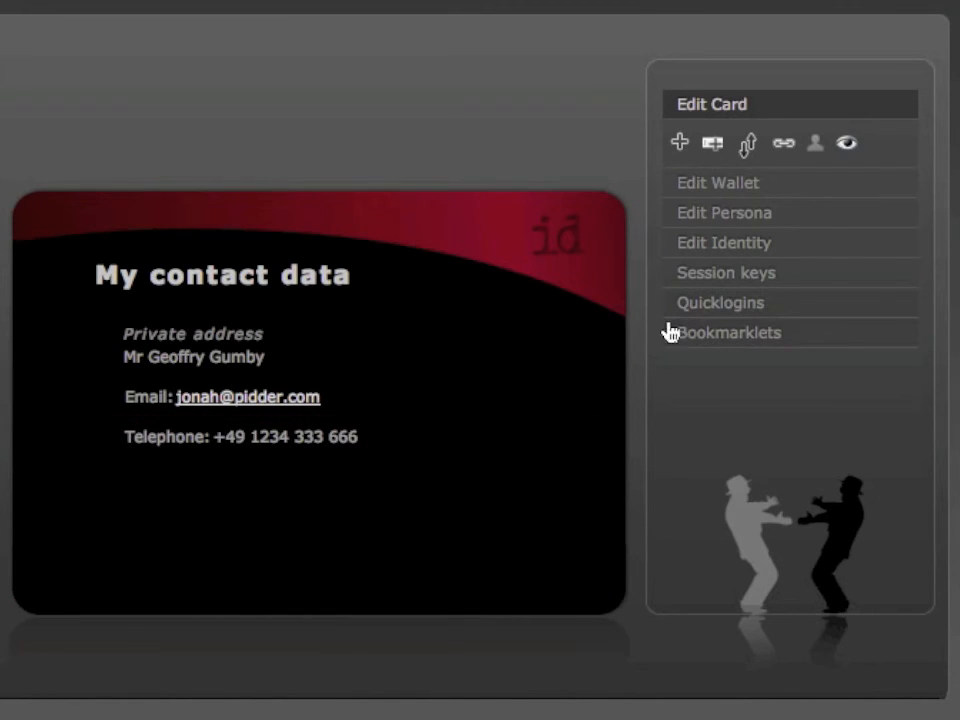
click(750, 146)
- Drag the Telephone line above the Email line, then switch segment sorting off
click(754, 148)
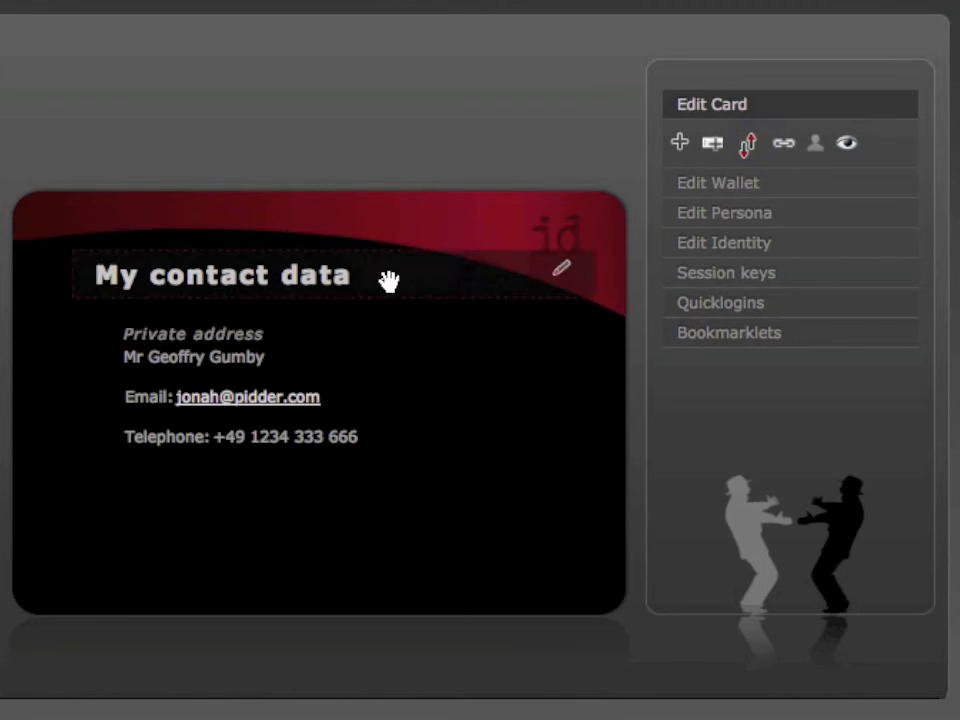
drag(122, 435, 125, 390)
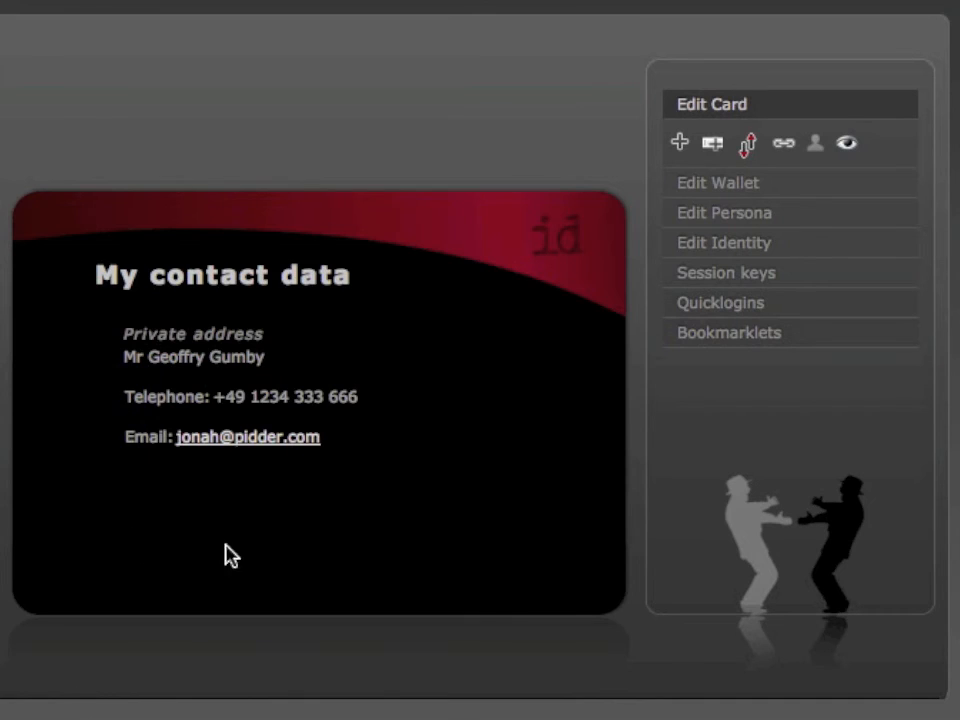
click(750, 148)
click(752, 150)
click(498, 101)
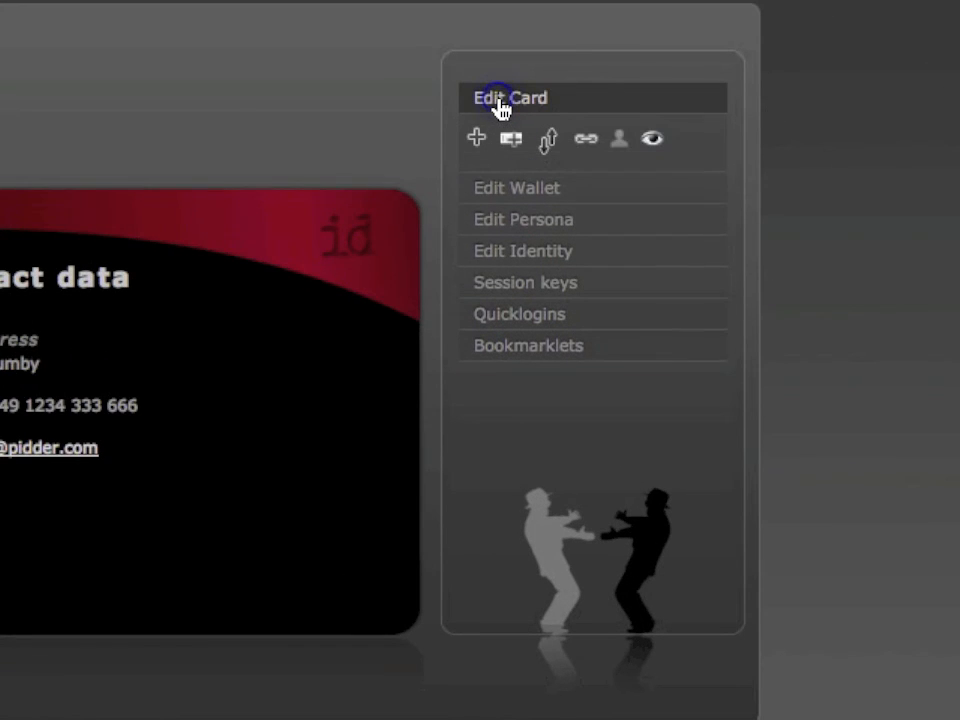
click(478, 139)
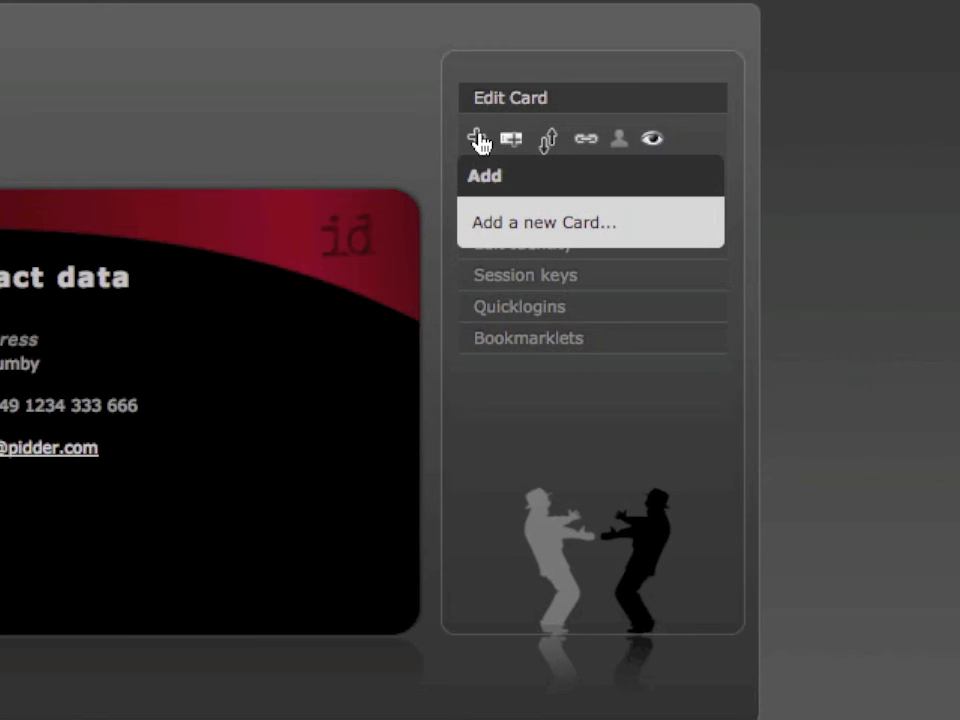